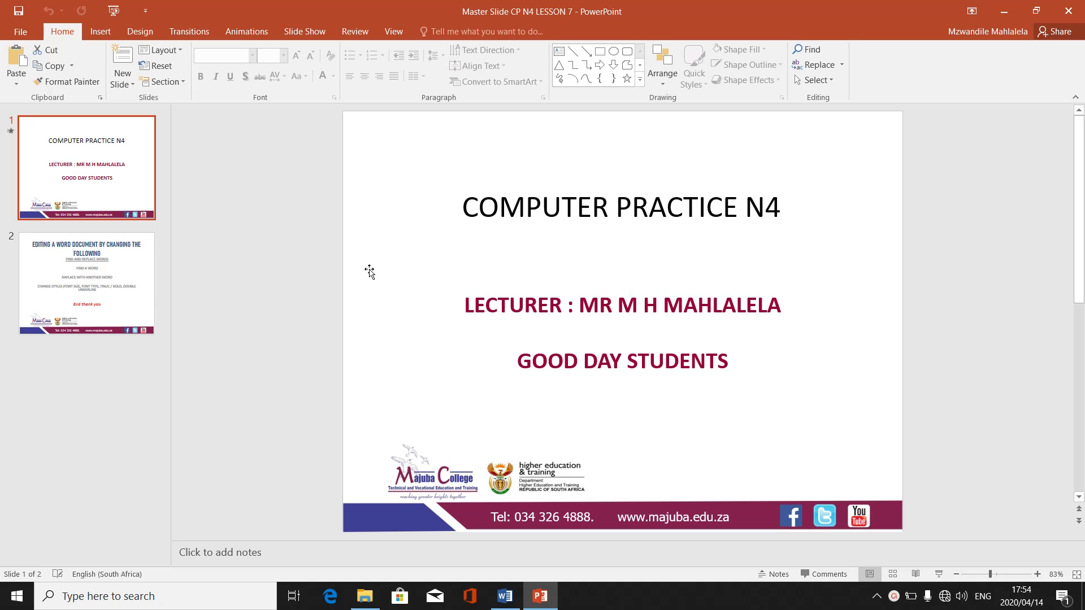
Display slide 2 of the presentation, listing the find-and-replace lesson topics
click(122, 282)
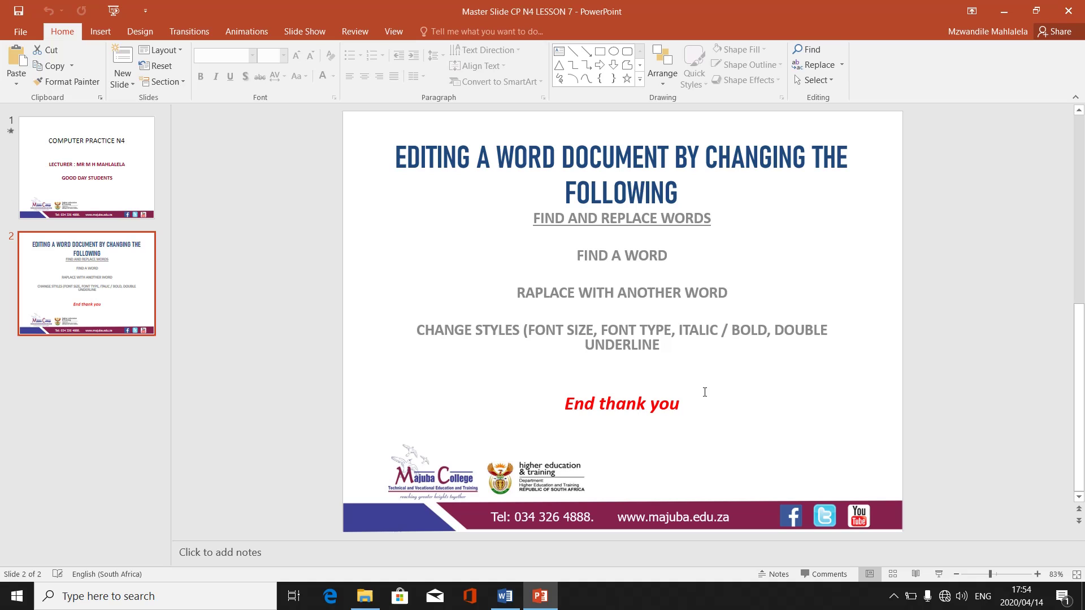
Switch to the OLYMPICS2 Word document and briefly select, then deselect, a word in 'Olympic'
click(505, 597)
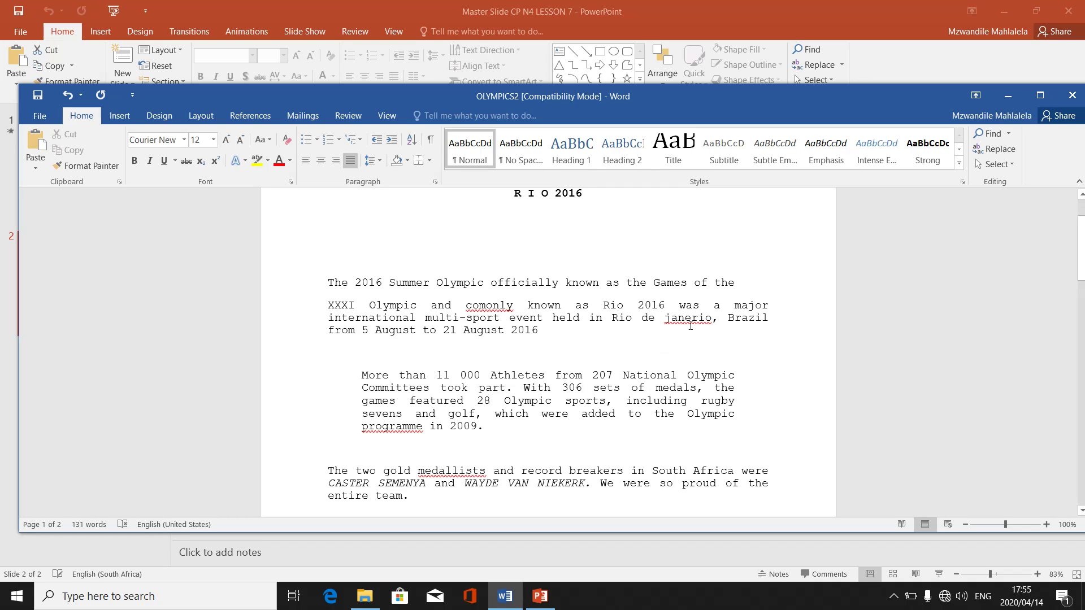
click(484, 283)
key(shift+Left)
key(shift+Left)
key(shift+Left)
key(shift+Left)
key(shift+Left)
key(shift+Left)
key(shift+Left)
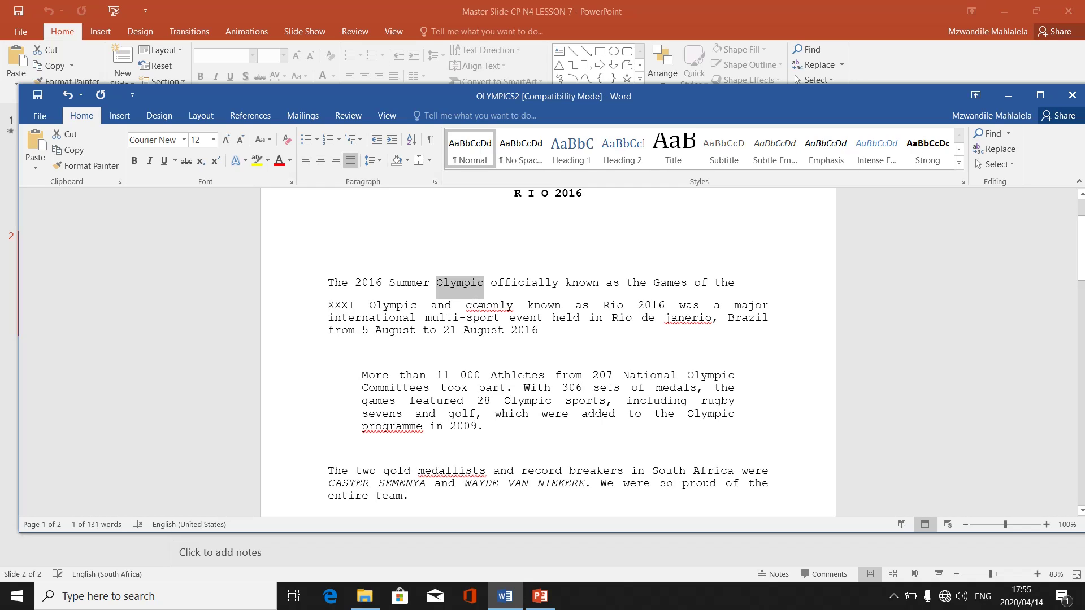
click(480, 308)
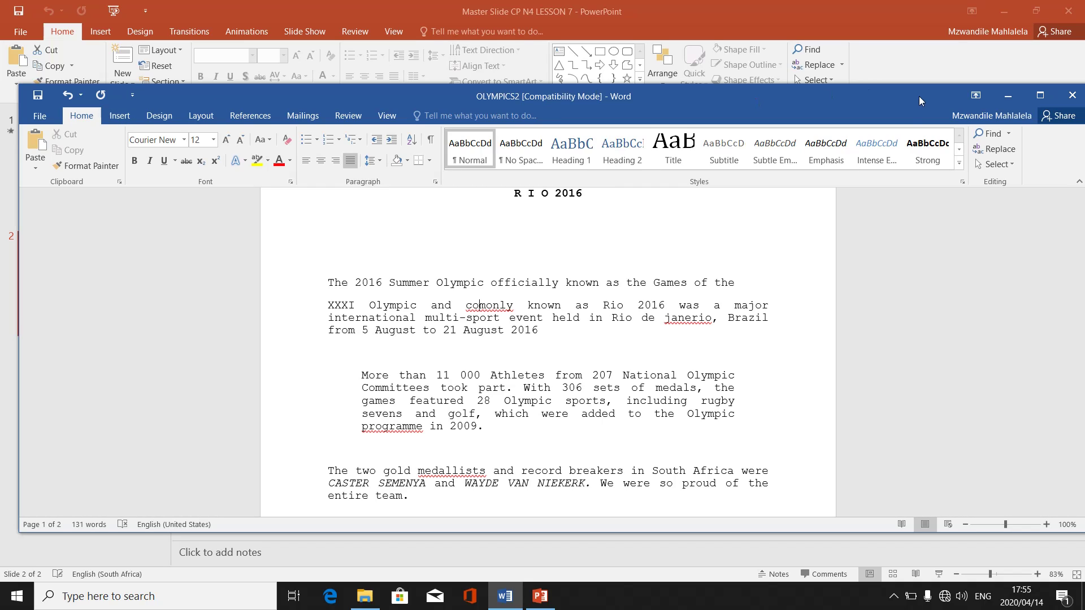
Search the RIO 2016 article for OLYMPIC, highlighting all 5 matches
click(990, 134)
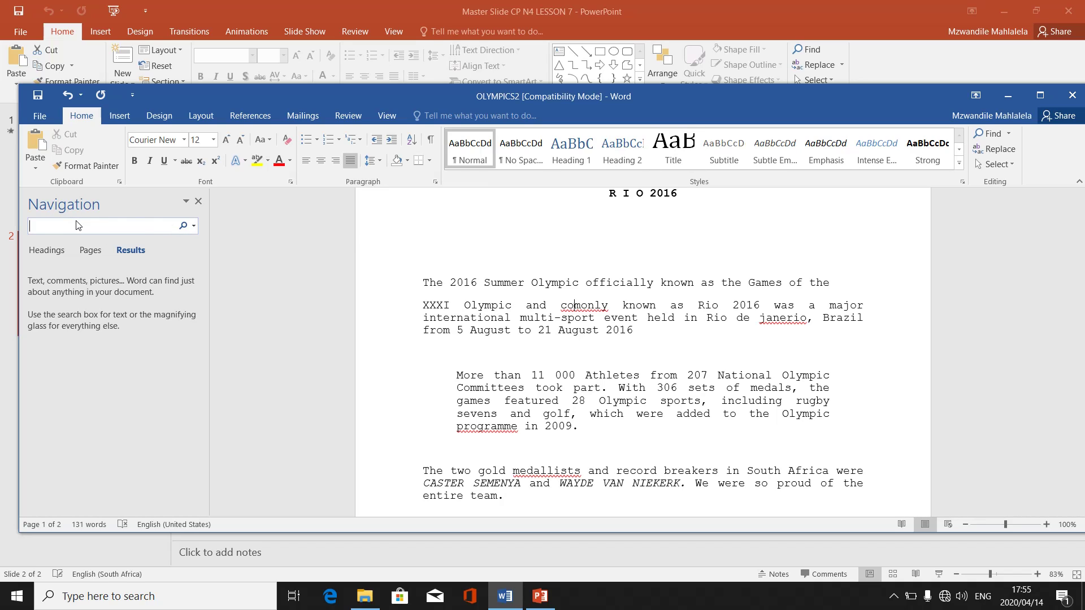
text(OLY)
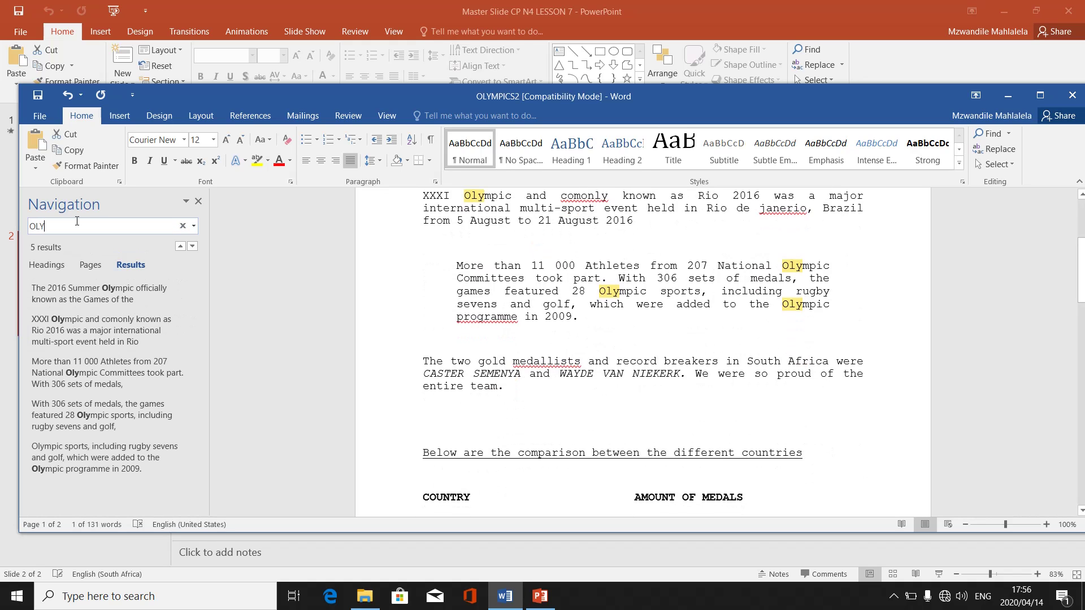
text(MPIC)
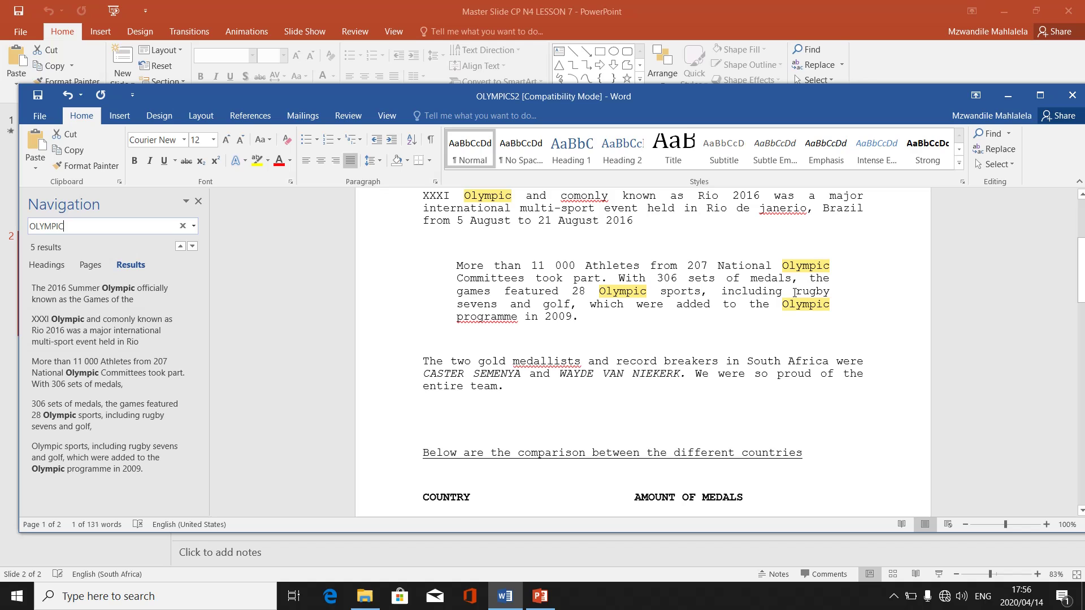
click(512, 598)
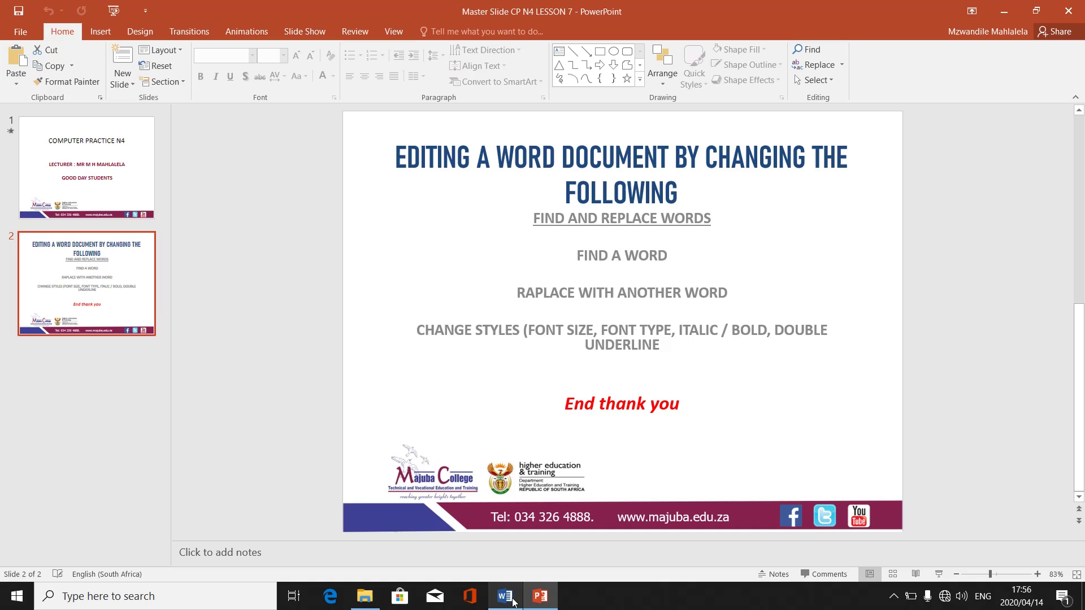
click(512, 598)
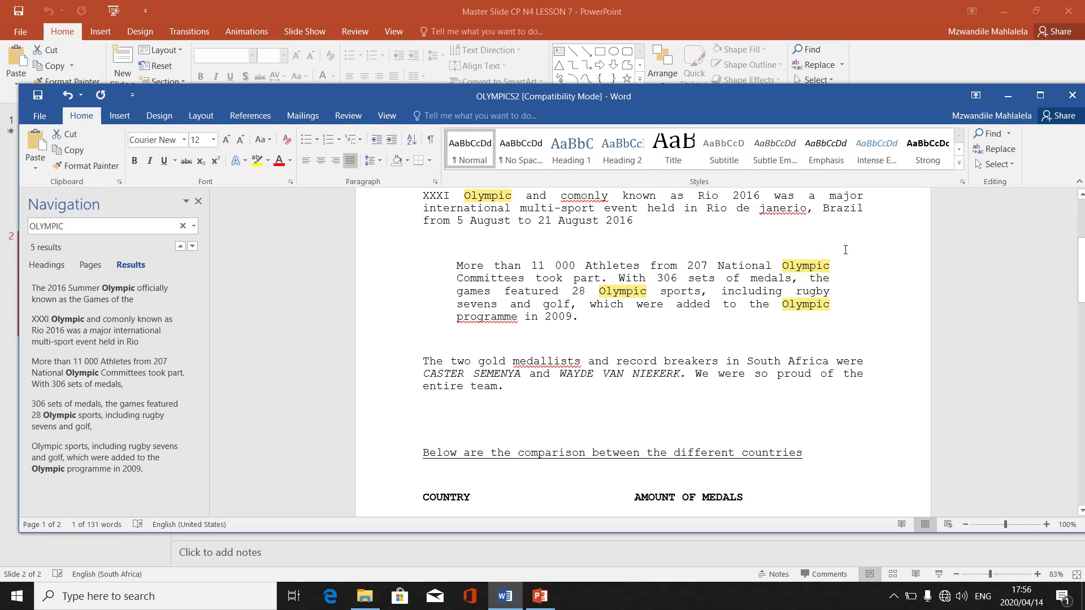
In Find and Replace, set the replacement to OLYMPIC, expand More options, and move the dialog up
click(1001, 150)
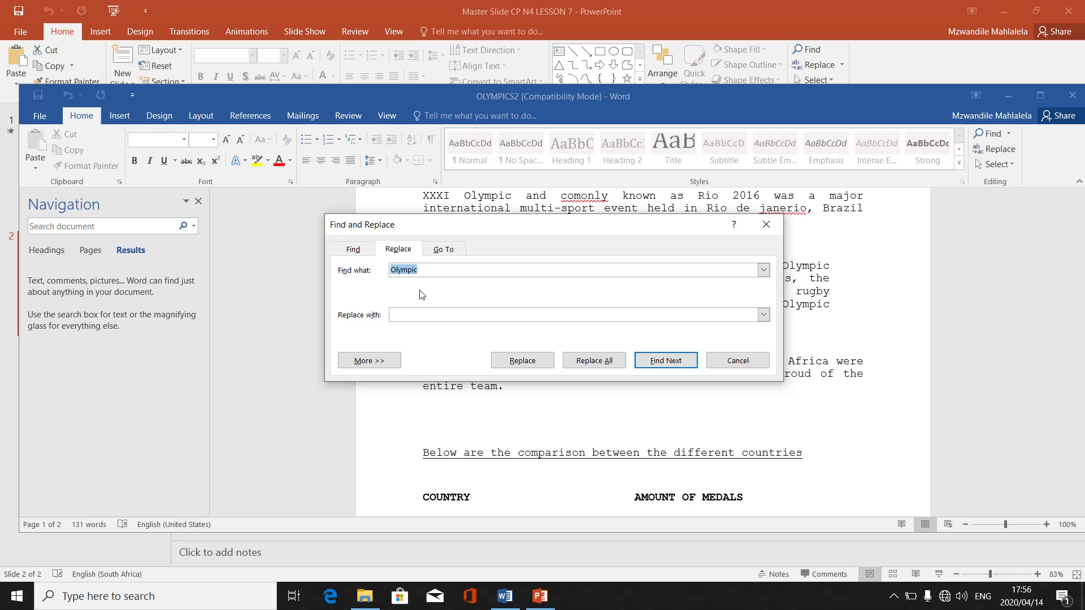
click(415, 315)
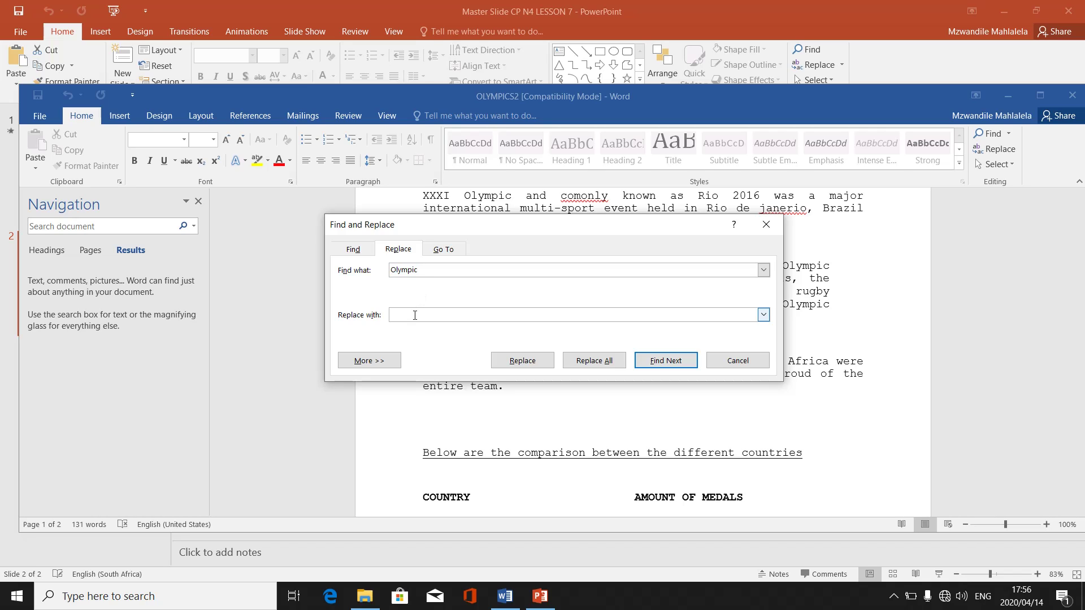
text(OLYMPIC)
click(370, 364)
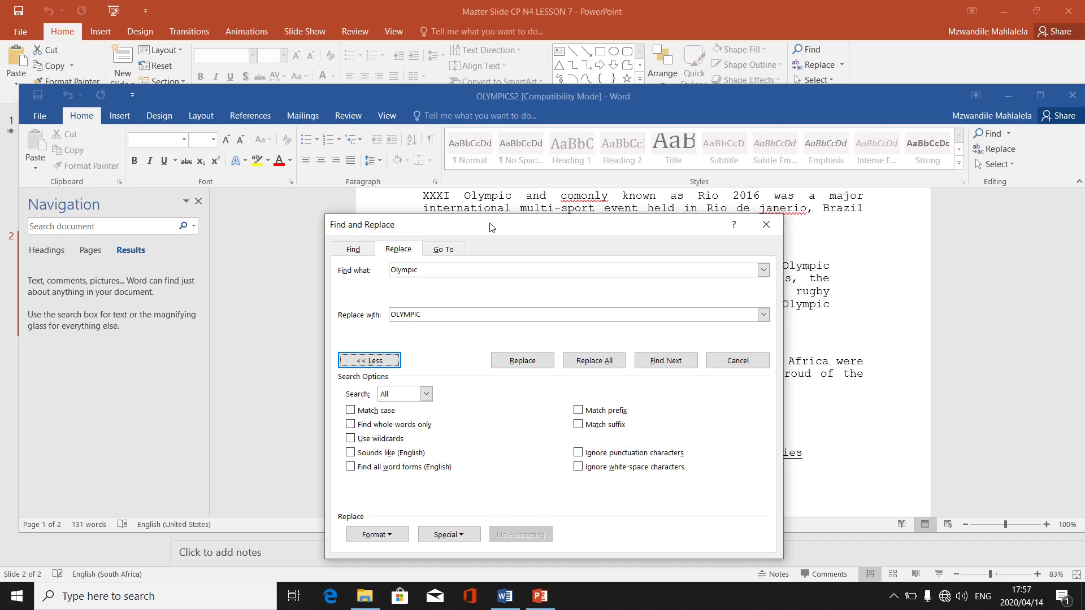
drag(491, 227, 487, 154)
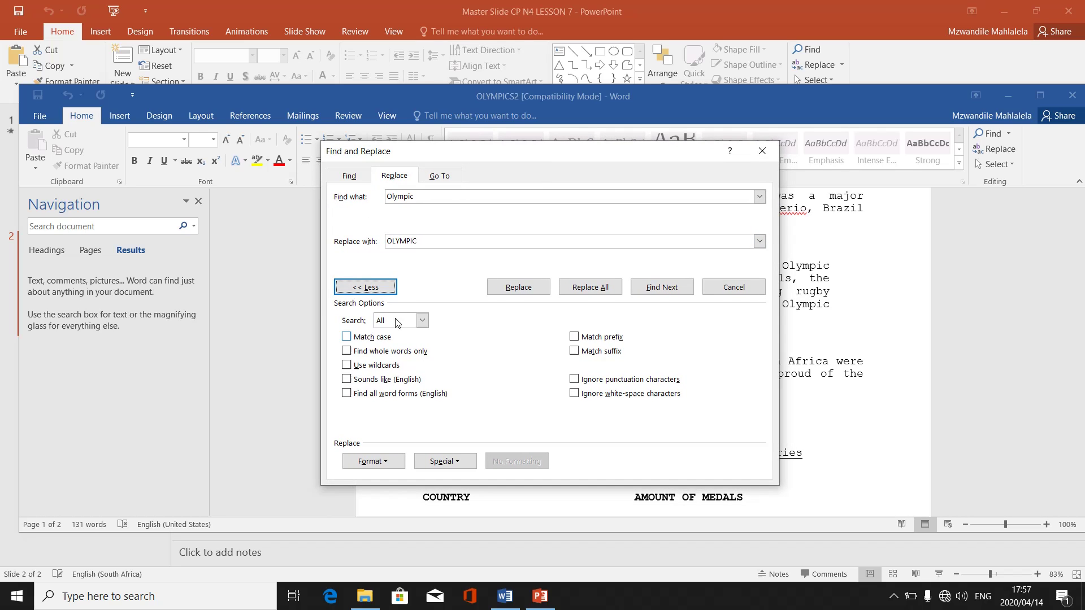
Format the replacement font as Arial Black, Bold Italic, 14 pt, All caps, double underline
click(388, 466)
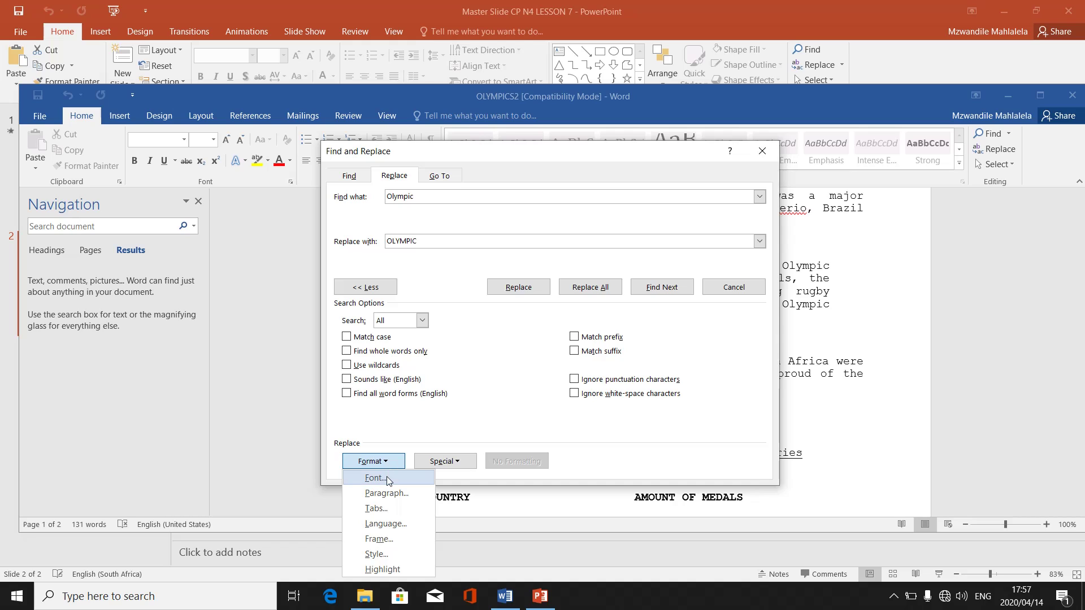
click(387, 480)
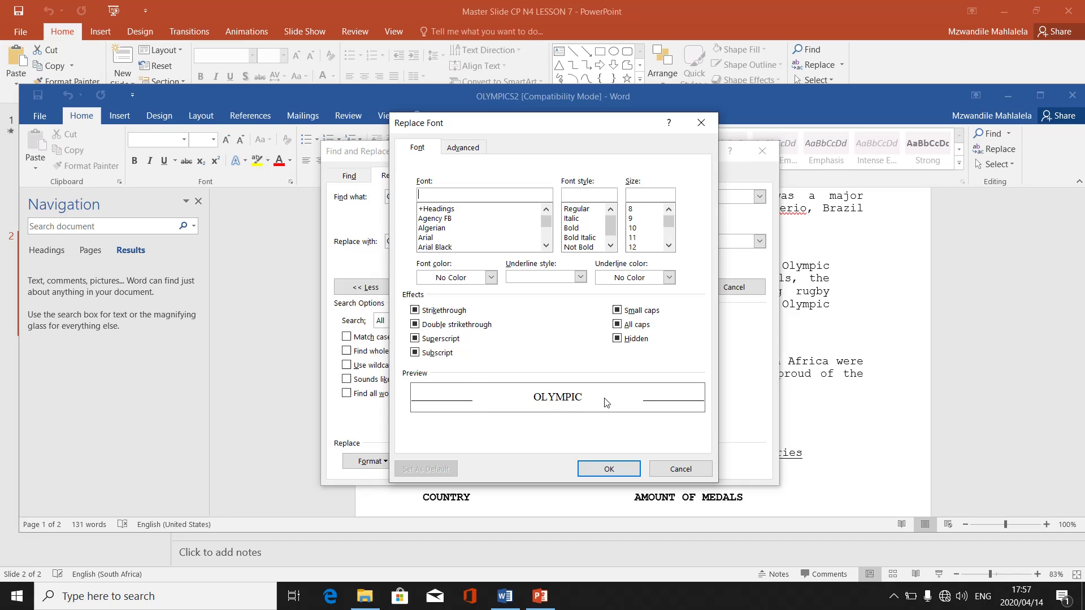
click(618, 325)
click(586, 238)
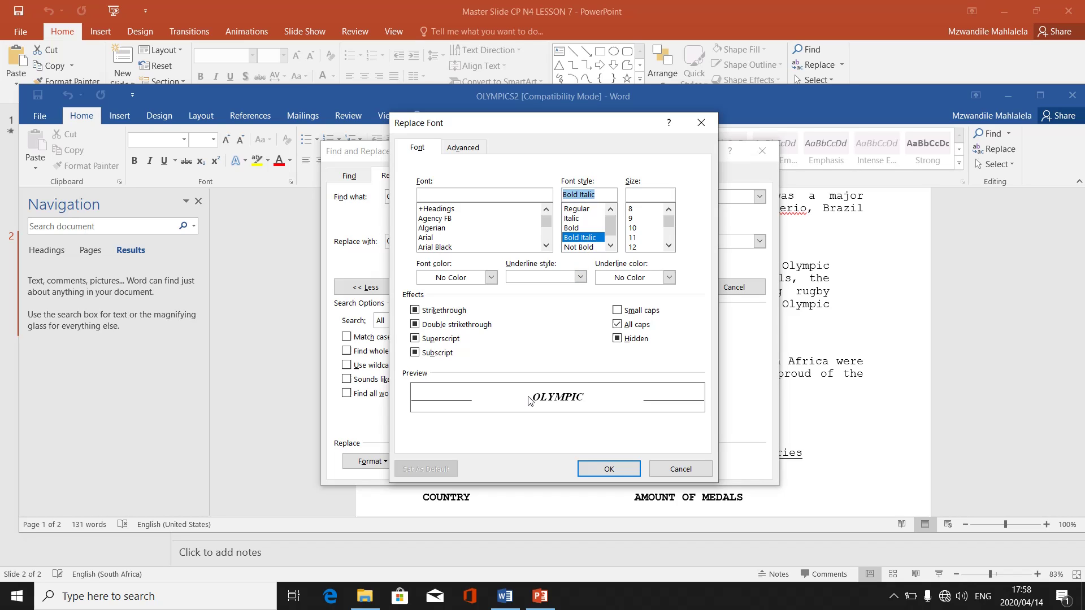
click(668, 246)
click(631, 248)
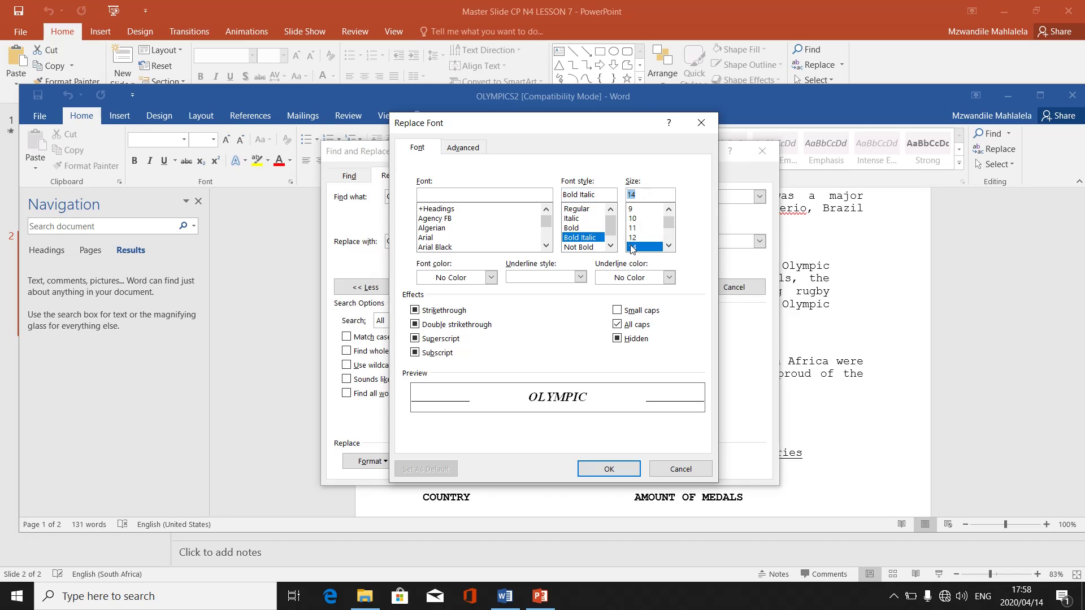
click(436, 249)
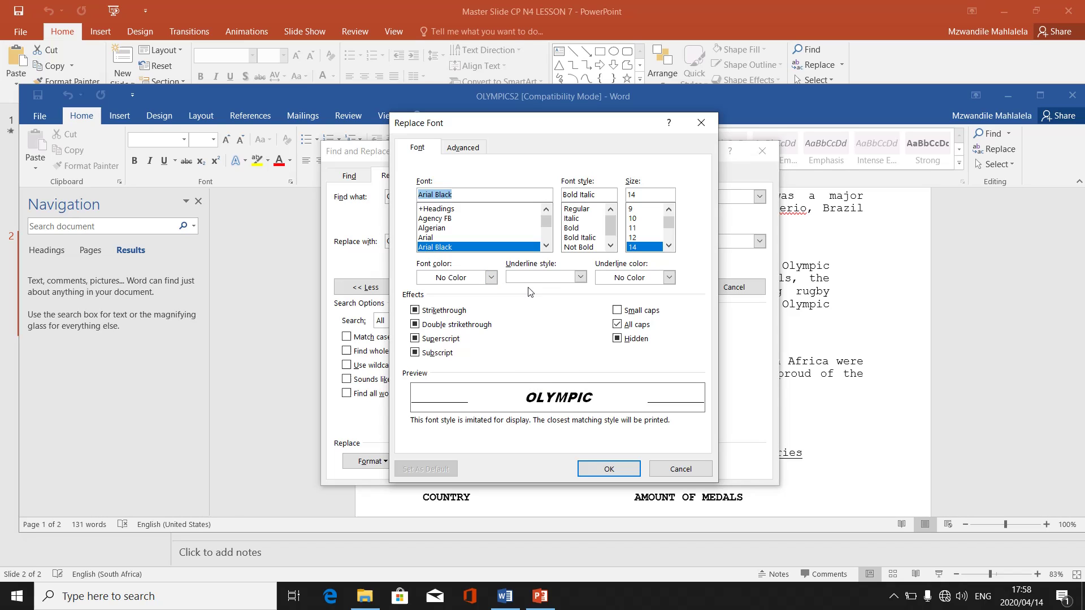
click(581, 279)
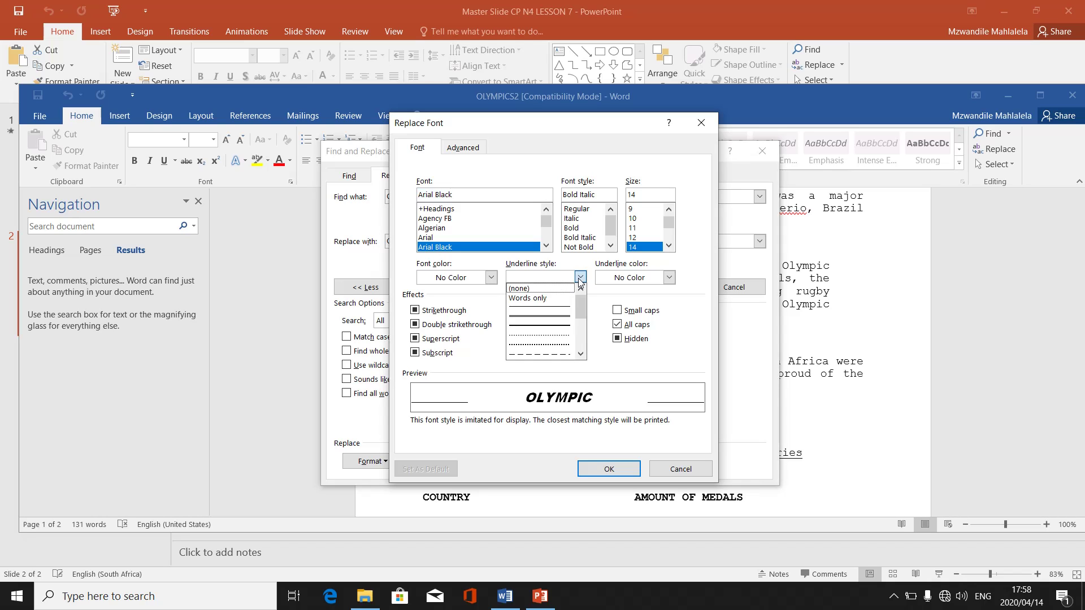
click(551, 318)
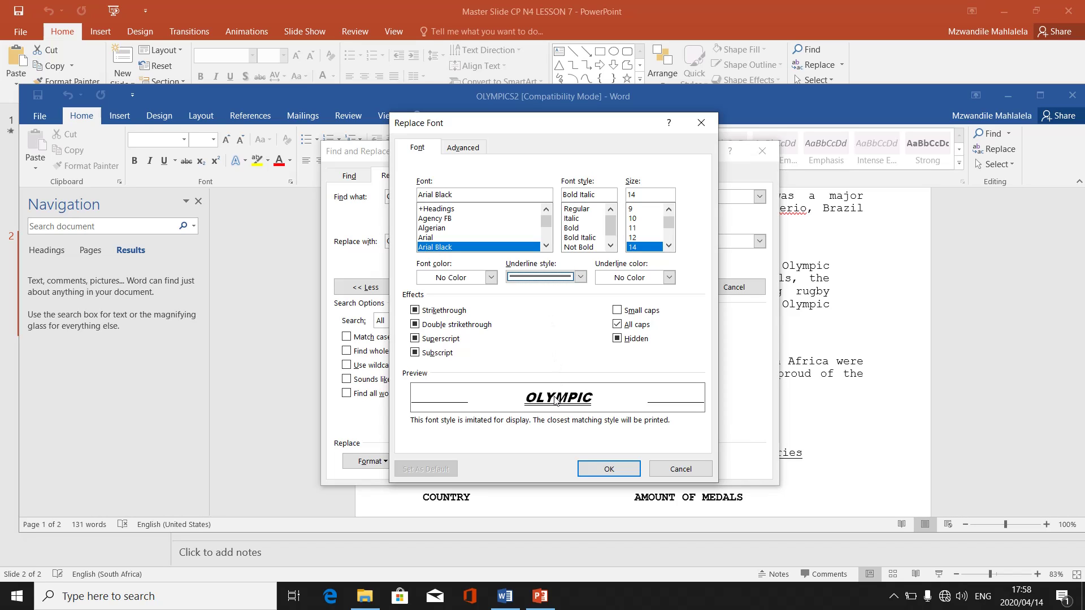
Apply the formatted OLYMPIC to all 5 Olympic occurrences with Replace All
click(598, 470)
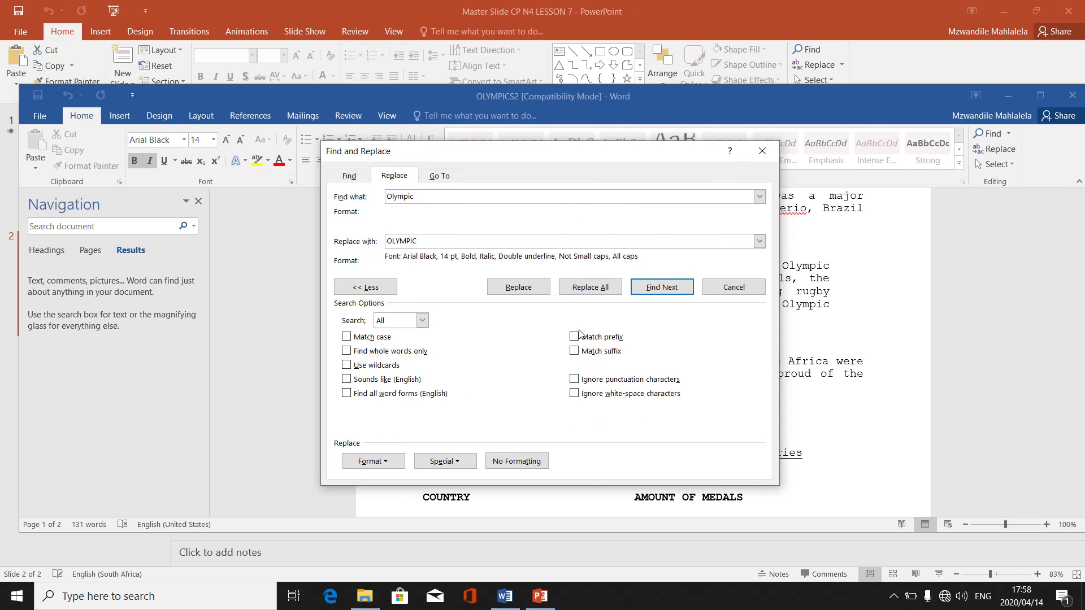
click(591, 287)
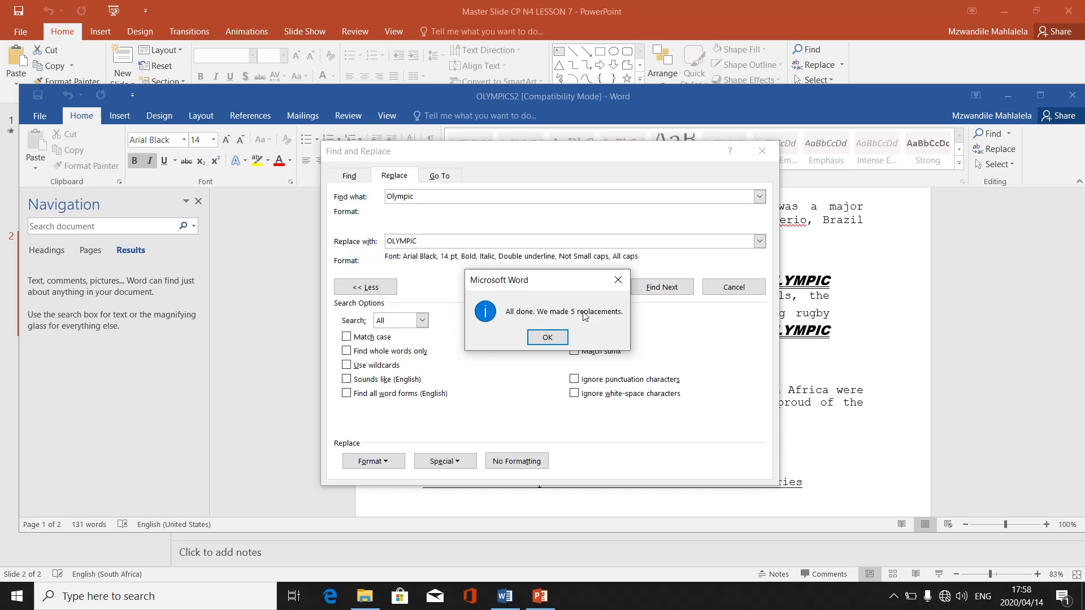
click(548, 338)
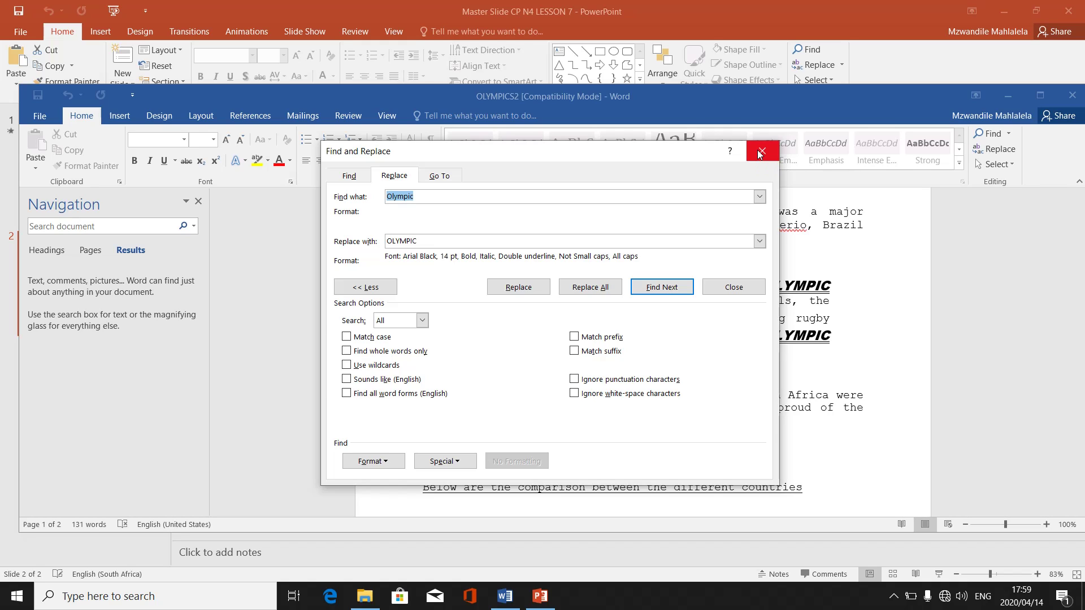
Close Find and Replace and minimize Word, returning to the PowerPoint closing slide
click(758, 151)
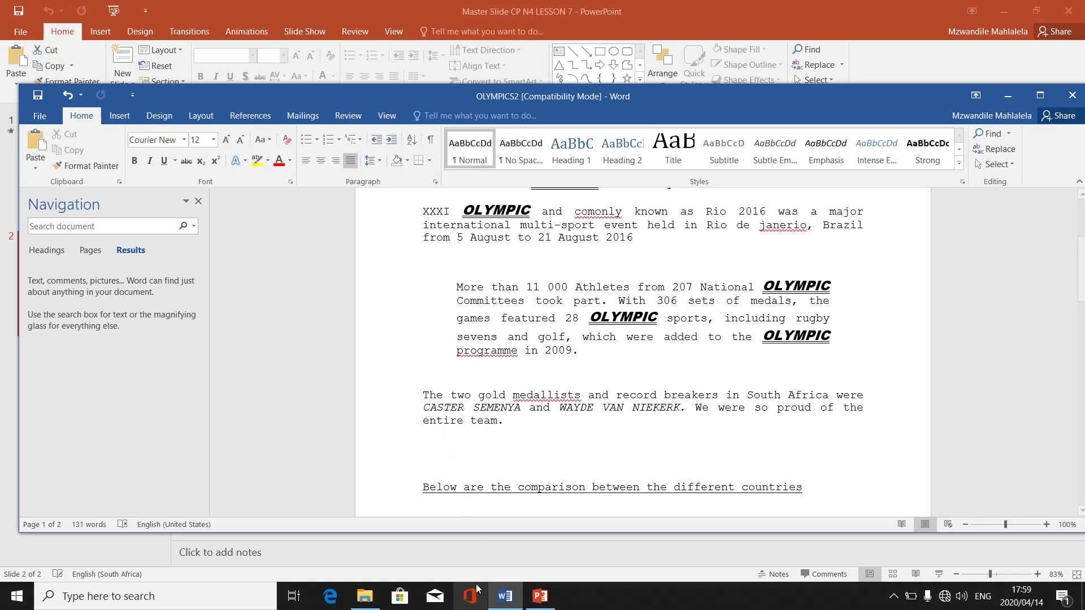
click(493, 601)
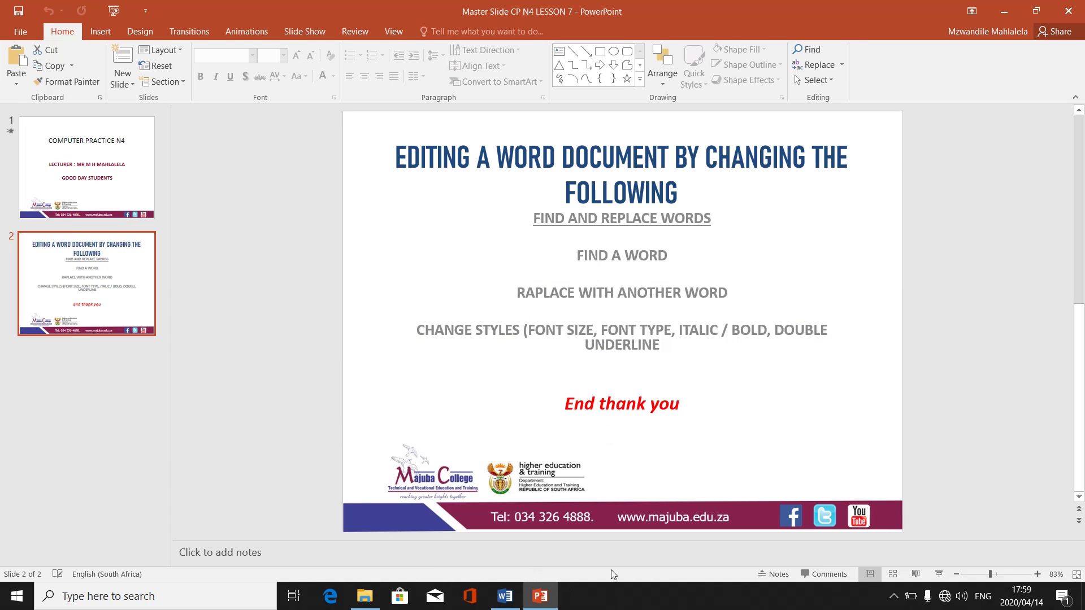
click(894, 596)
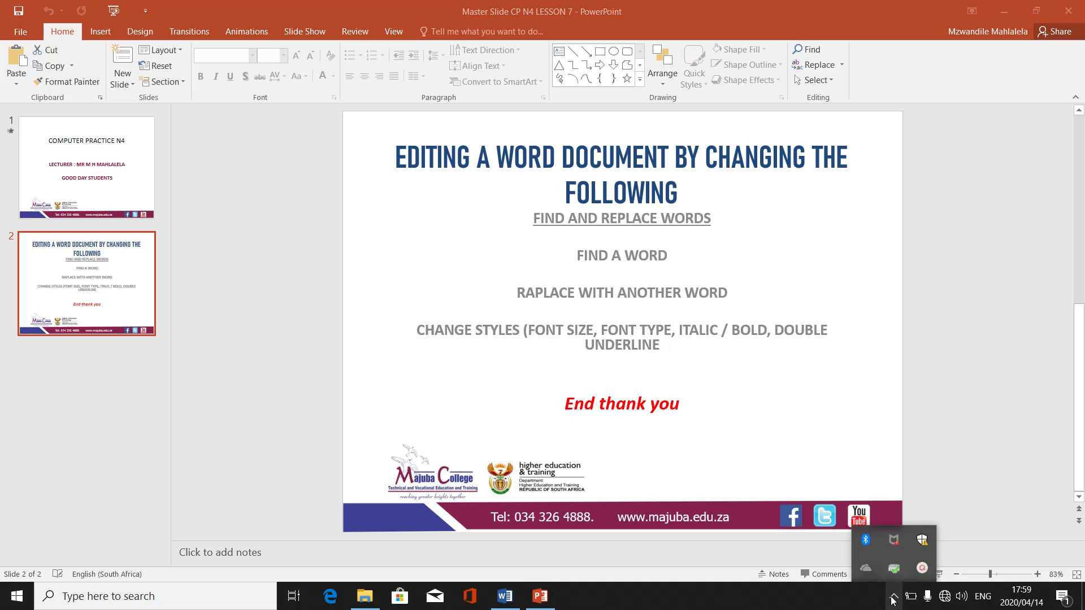